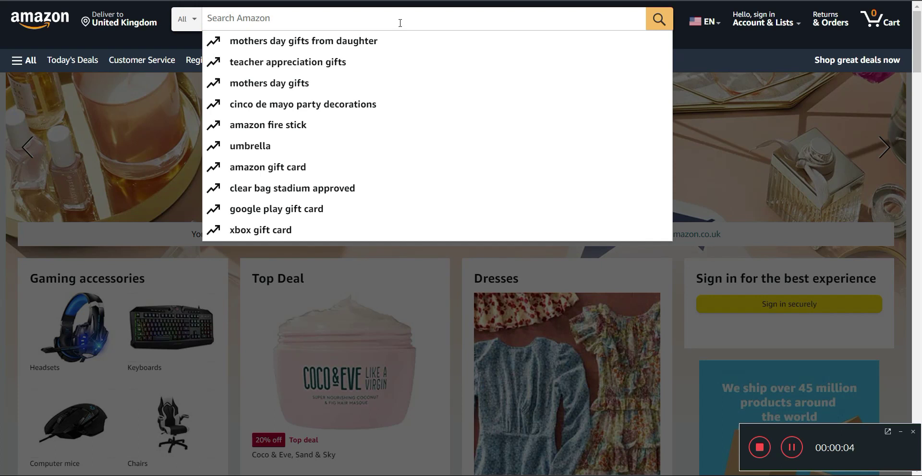
Step: Search Amazon for 'coloring books for kids ages 4-8' from the 'coloring' suggestions
{"action": "left_click", "coordinate": [400, 22]}
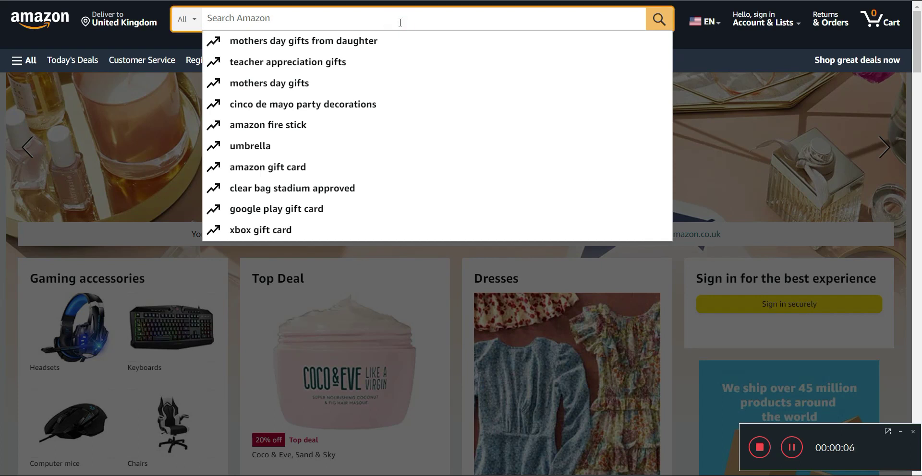
{"action": "type", "text": "colori"}
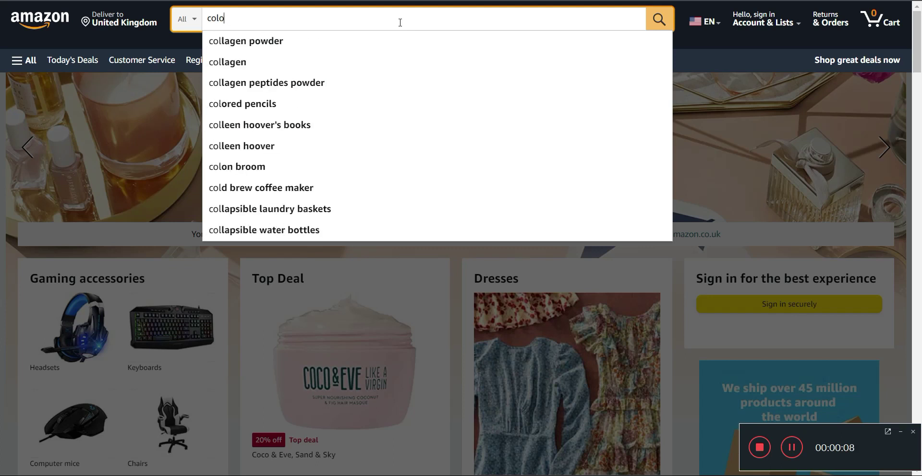
{"action": "type", "text": "ng"}
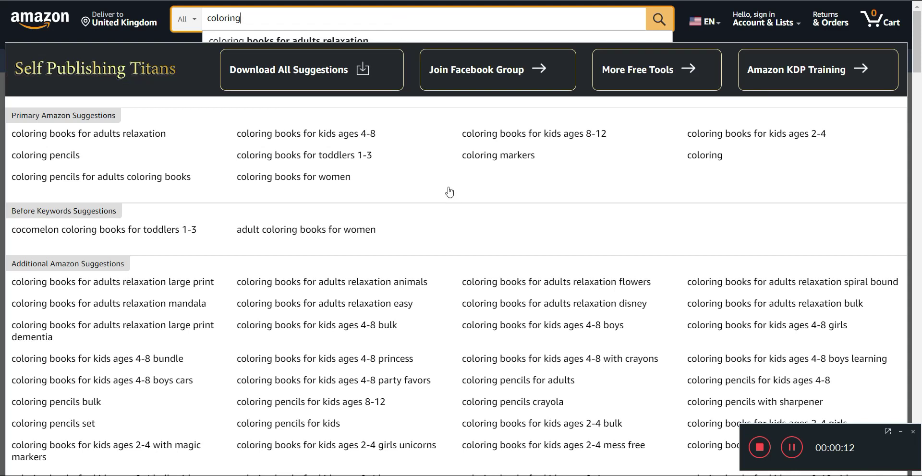
{"action": "left_click", "coordinate": [284, 18]}
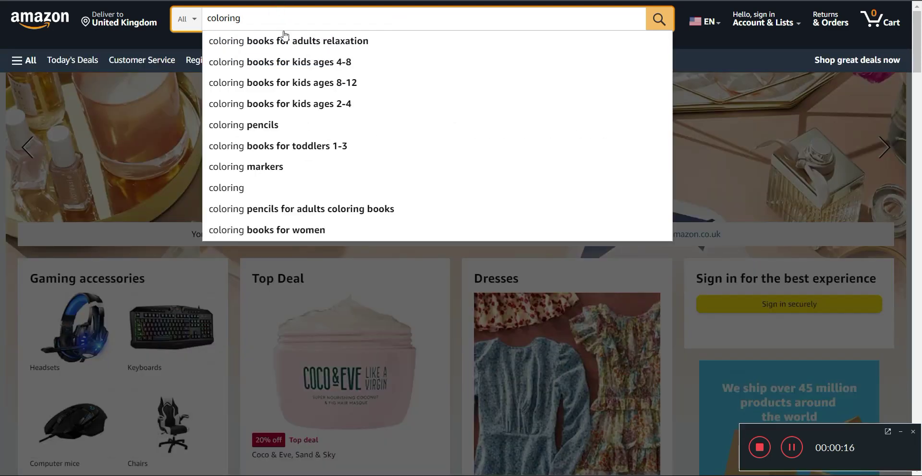
{"action": "left_click", "coordinate": [279, 67]}
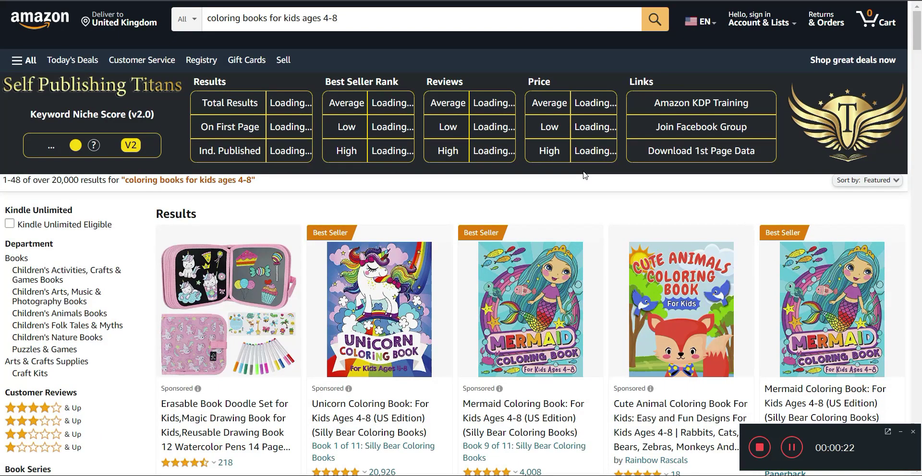
Step: Scroll through the coloring book results and the niche-score panel
{"action": "scroll", "coordinate": [586, 175], "scroll_direction": "down", "scroll_amount": 1}
{"action": "scroll", "coordinate": [586, 175], "scroll_direction": "down", "scroll_amount": 10}
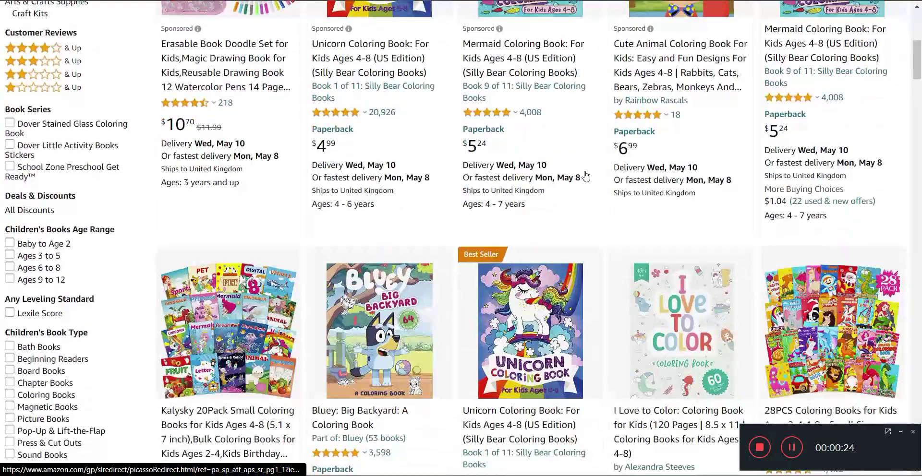
{"action": "scroll", "coordinate": [585, 175], "scroll_direction": "up", "scroll_amount": 12}
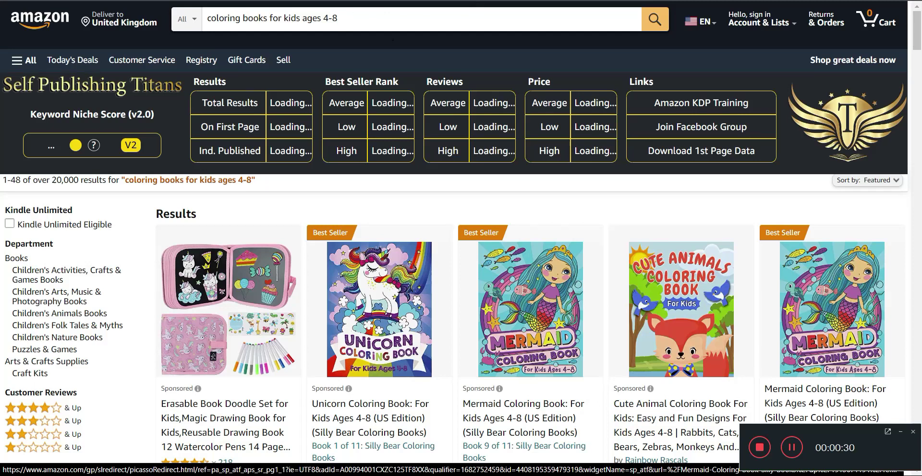
{"action": "left_click", "coordinate": [355, 22]}
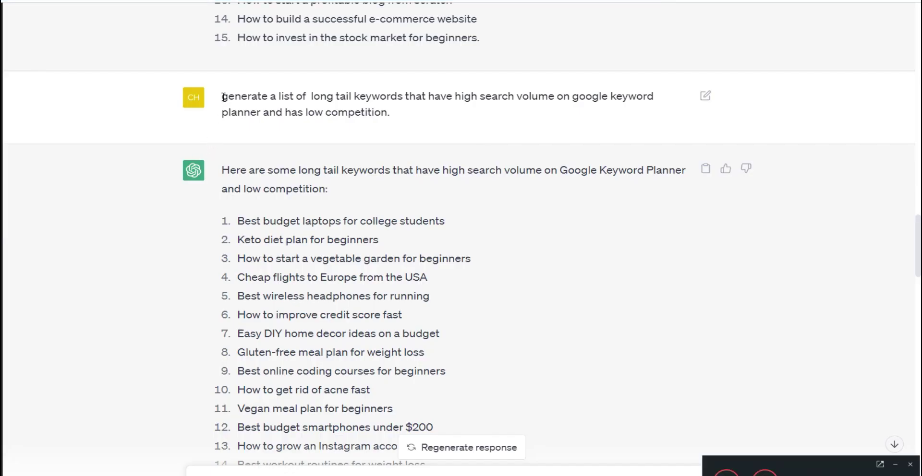
Step: Highlight the long tail keyword prompt in ChatGPT and scroll down through its answer
{"action": "left_click_drag", "start_coordinate": [222, 97], "coordinate": [387, 113]}
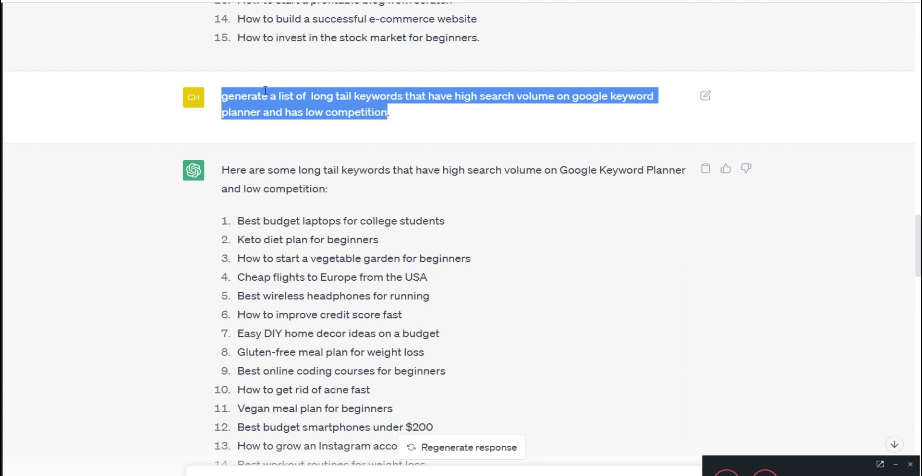
{"action": "left_click", "coordinate": [494, 122]}
{"action": "scroll", "coordinate": [590, 192], "scroll_direction": "down", "scroll_amount": 3}
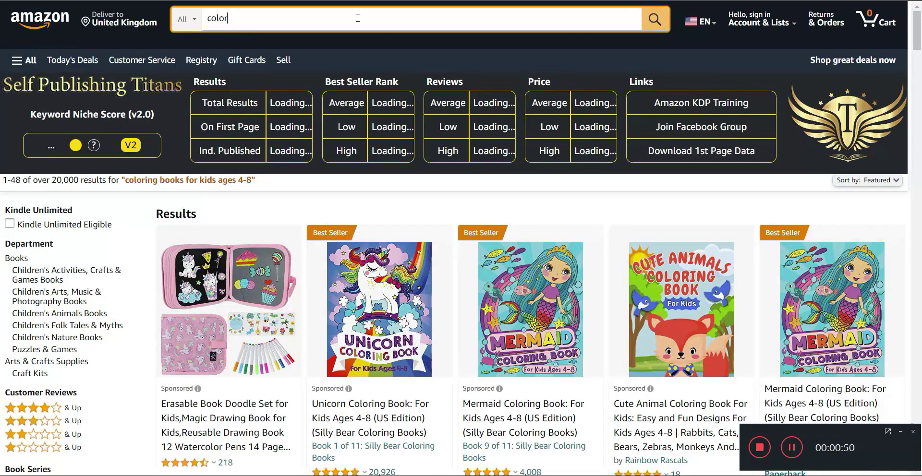
Step: Empty the Amazon search box and enter 'color'
{"action": "key", "text": "BackSpace"}
{"action": "key", "text": "BackSpace"}
{"action": "key", "text": "BackSpace"}
{"action": "key", "text": "BackSpace"}
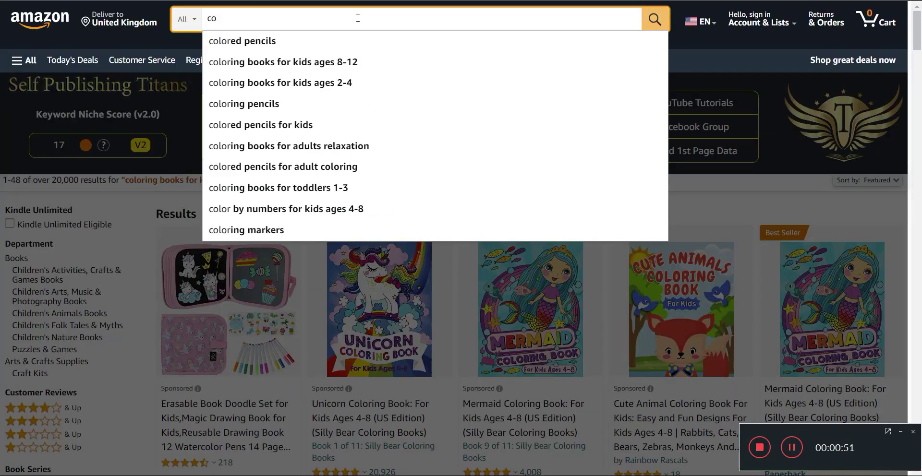
{"action": "key", "text": "BackSpace"}
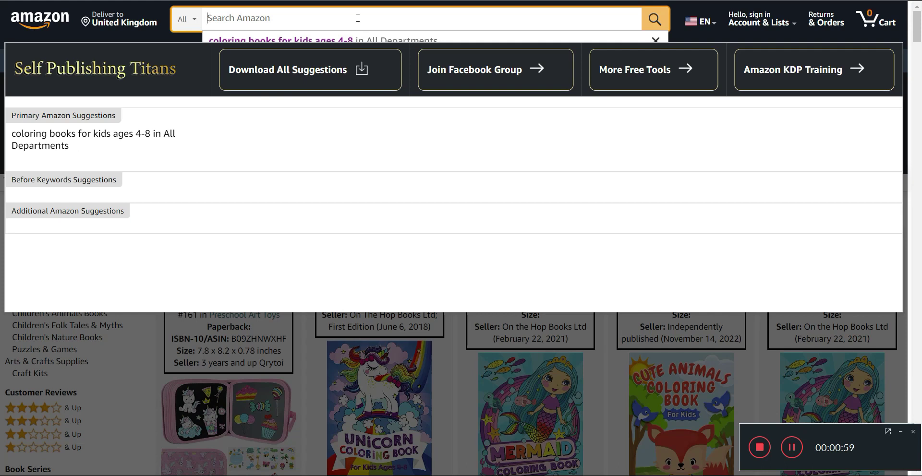
{"action": "type", "text": "color"}
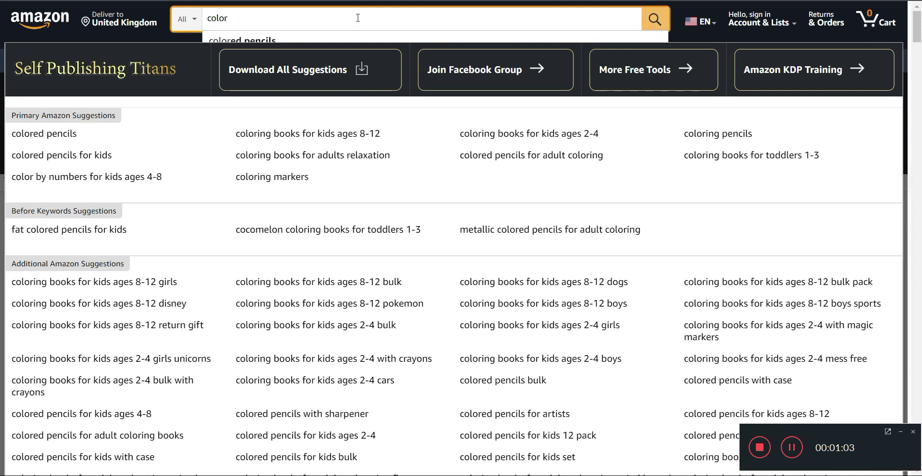
Step: Scroll the Self Publishing Titans suggestion list for 'color', then return to ChatGPT
{"action": "scroll", "coordinate": [640, 313], "scroll_direction": "down", "scroll_amount": 1}
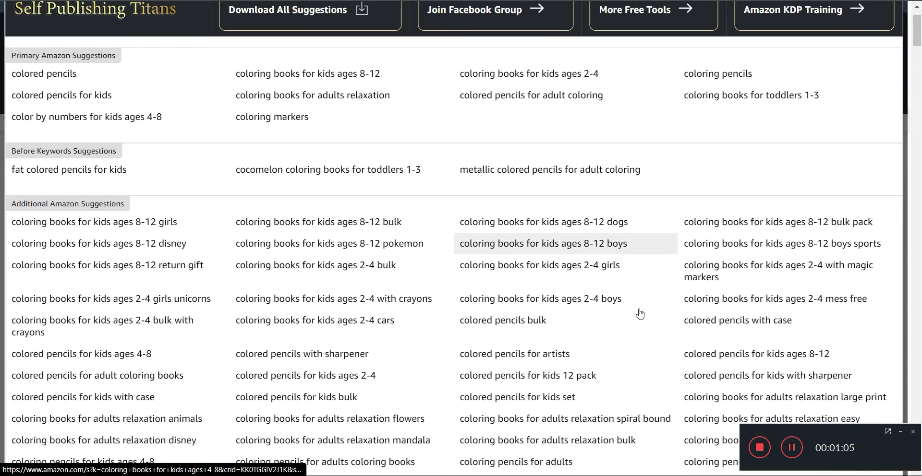
{"action": "scroll", "coordinate": [640, 313], "scroll_direction": "down", "scroll_amount": 4}
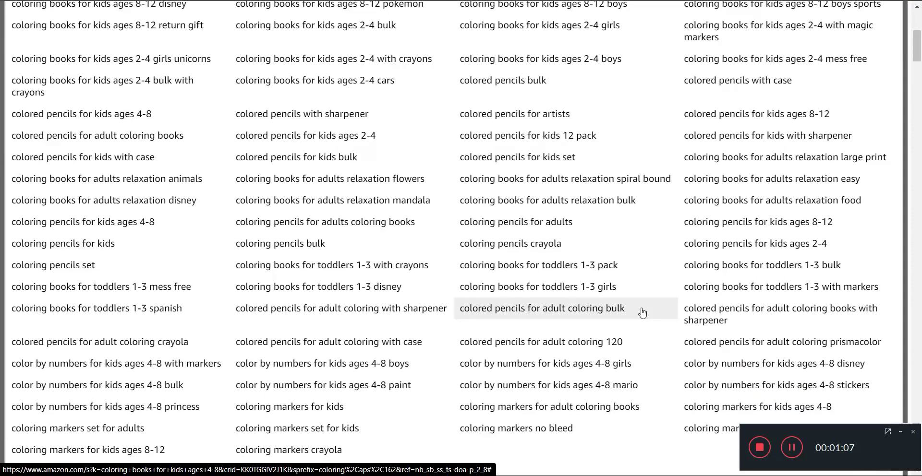
{"action": "scroll", "coordinate": [643, 313], "scroll_direction": "down", "scroll_amount": 1}
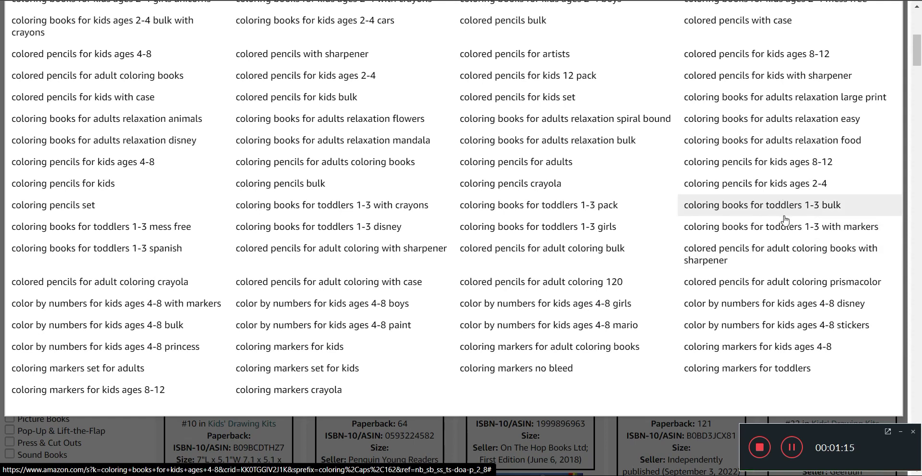
{"action": "scroll", "coordinate": [785, 224], "scroll_direction": "up", "scroll_amount": 3}
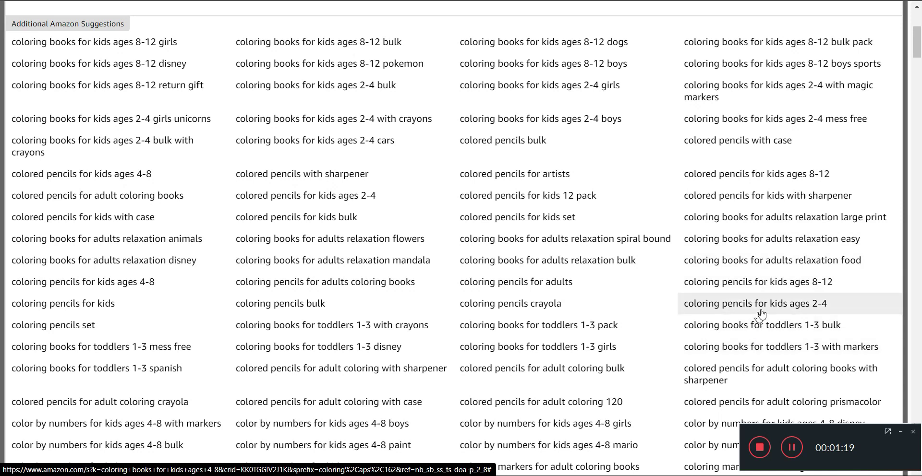
{"action": "left_click", "coordinate": [792, 448]}
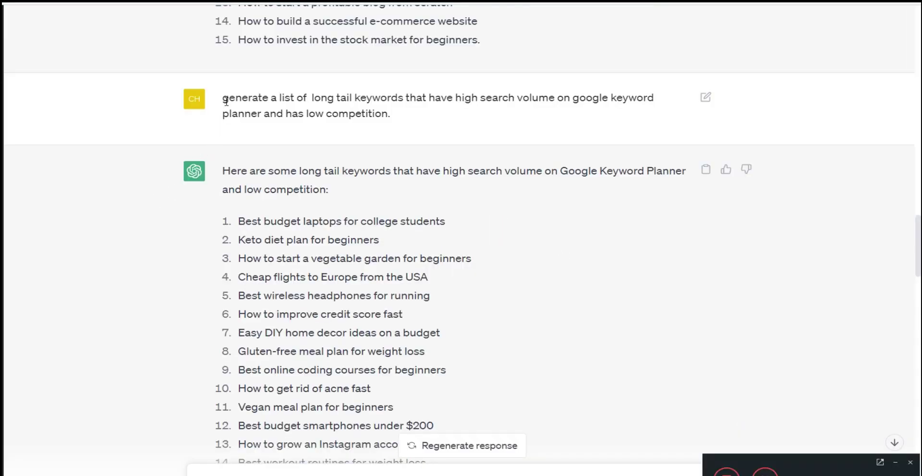
{"action": "left_click_drag", "start_coordinate": [223, 98], "coordinate": [386, 115]}
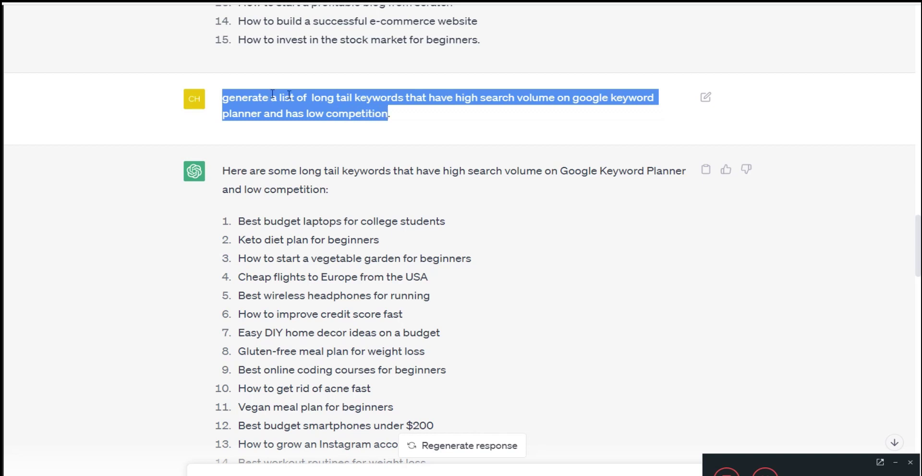
{"action": "left_click", "coordinate": [208, 152]}
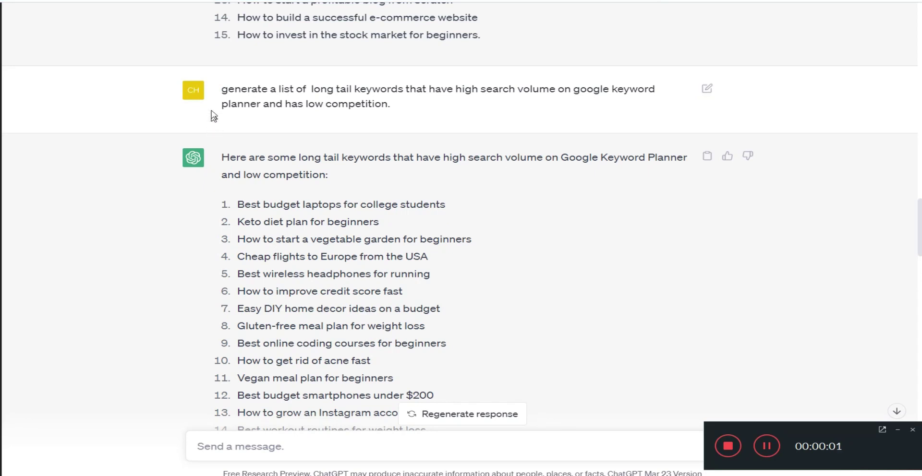
{"action": "left_click_drag", "start_coordinate": [224, 93], "coordinate": [387, 105]}
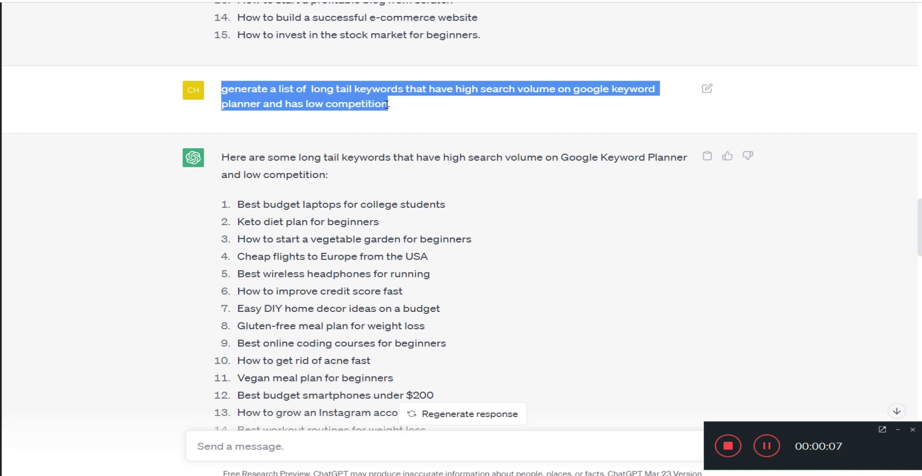
{"action": "left_click", "coordinate": [151, 169]}
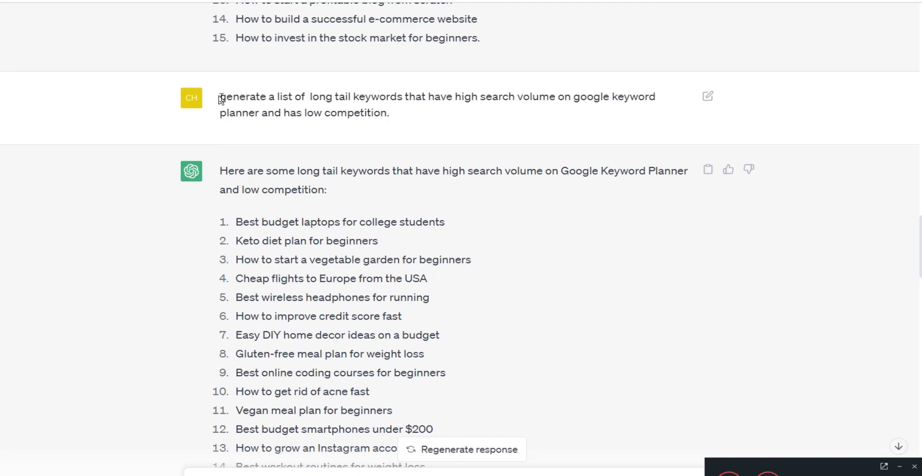
{"action": "left_click_drag", "start_coordinate": [221, 100], "coordinate": [386, 114]}
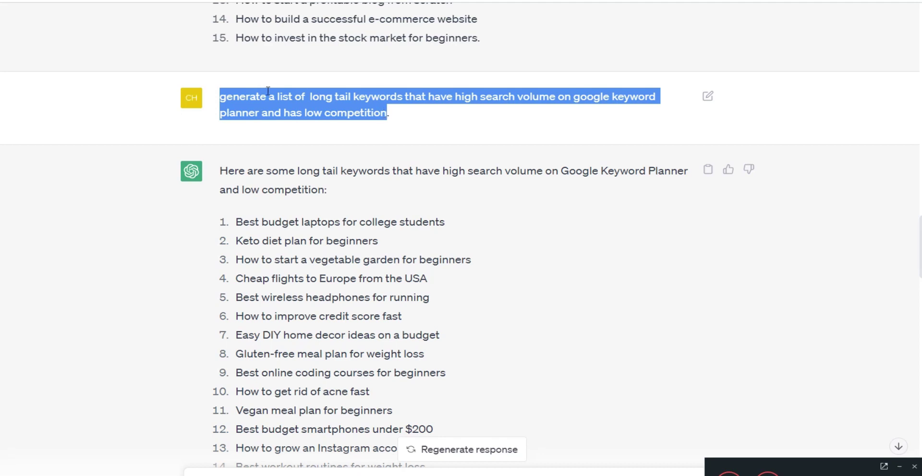
{"action": "left_click", "coordinate": [495, 124]}
{"action": "scroll", "coordinate": [591, 196], "scroll_direction": "down", "scroll_amount": 3}
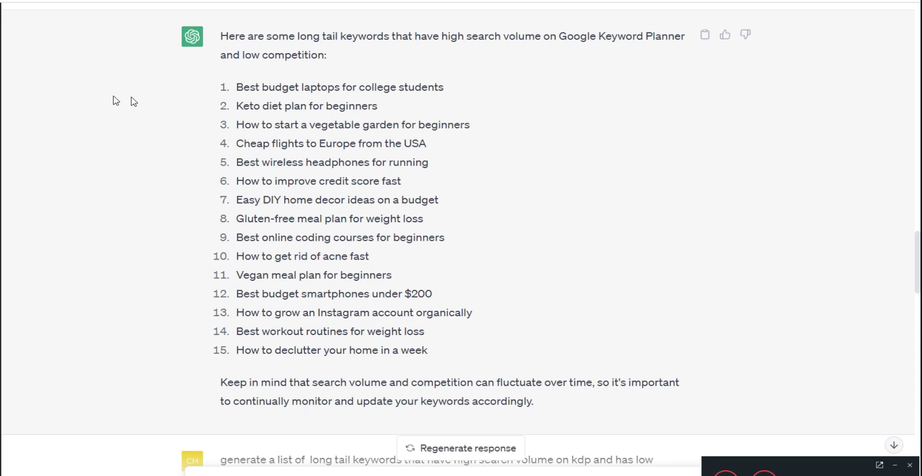
{"action": "scroll", "coordinate": [612, 204], "scroll_direction": "up", "scroll_amount": 3}
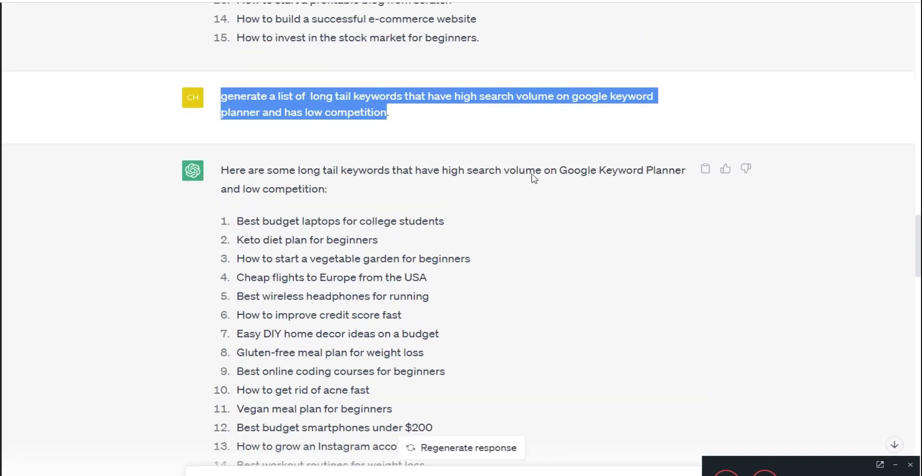
{"action": "left_click", "coordinate": [493, 123]}
{"action": "scroll", "coordinate": [591, 196], "scroll_direction": "down", "scroll_amount": 2}
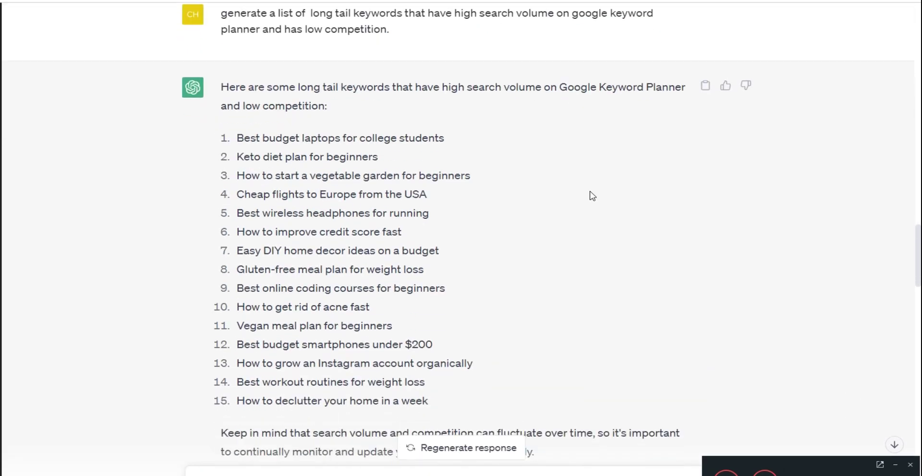
{"action": "scroll", "coordinate": [592, 196], "scroll_direction": "down", "scroll_amount": 1}
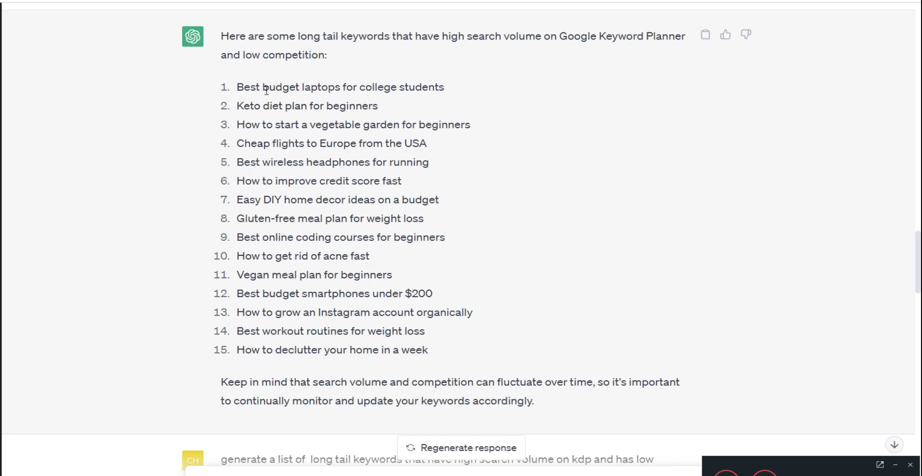
{"action": "scroll", "coordinate": [288, 101], "scroll_direction": "up", "scroll_amount": 3}
{"action": "left_click_drag", "start_coordinate": [220, 96], "coordinate": [387, 112]}
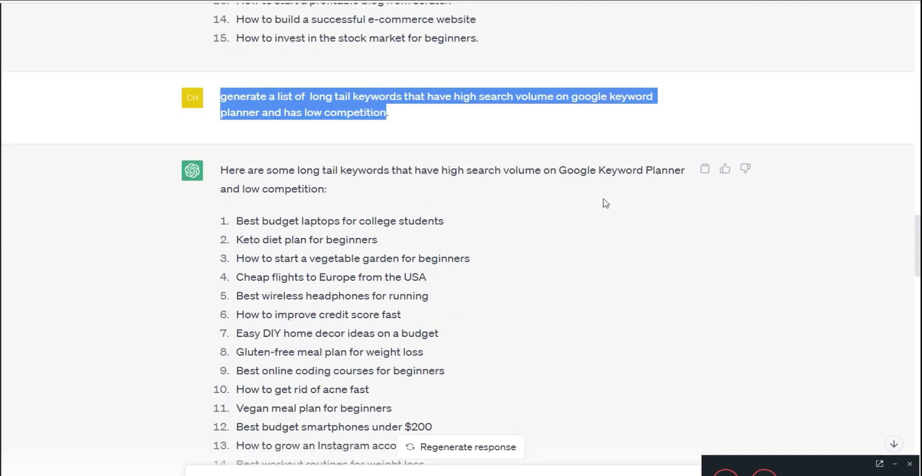
{"action": "left_click", "coordinate": [495, 124]}
{"action": "scroll", "coordinate": [592, 196], "scroll_direction": "down", "scroll_amount": 3}
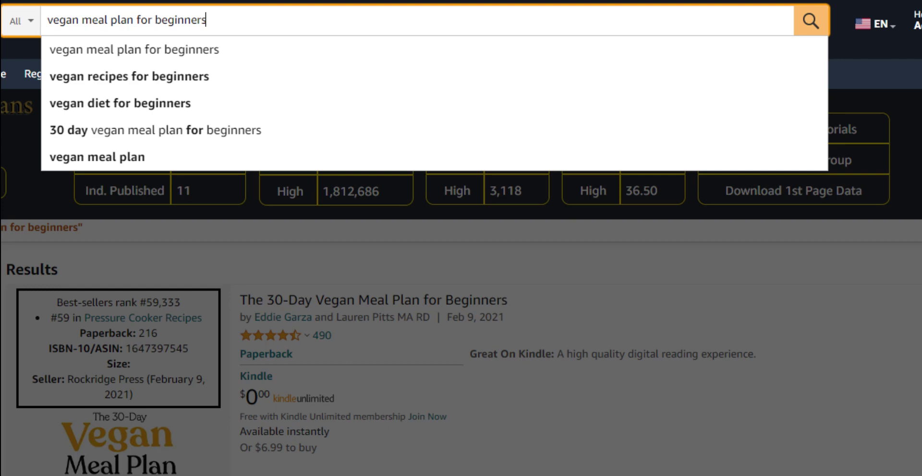
{"action": "key", "text": "Return"}
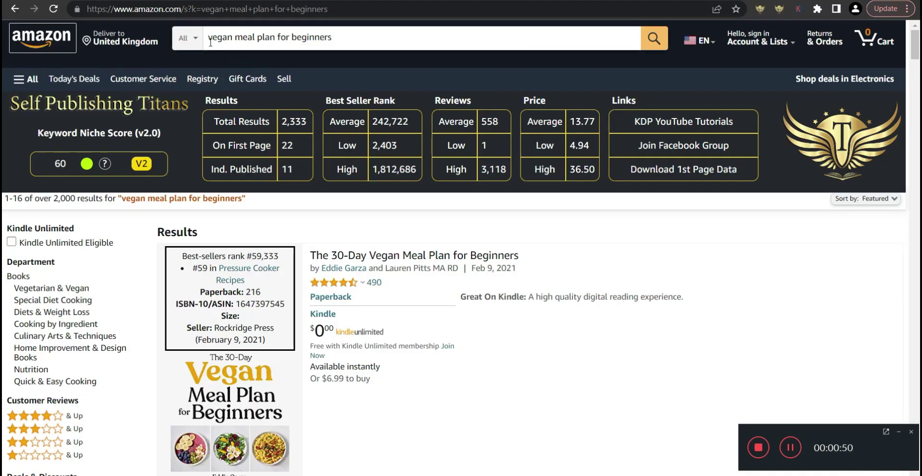
{"action": "left_click", "coordinate": [207, 42]}
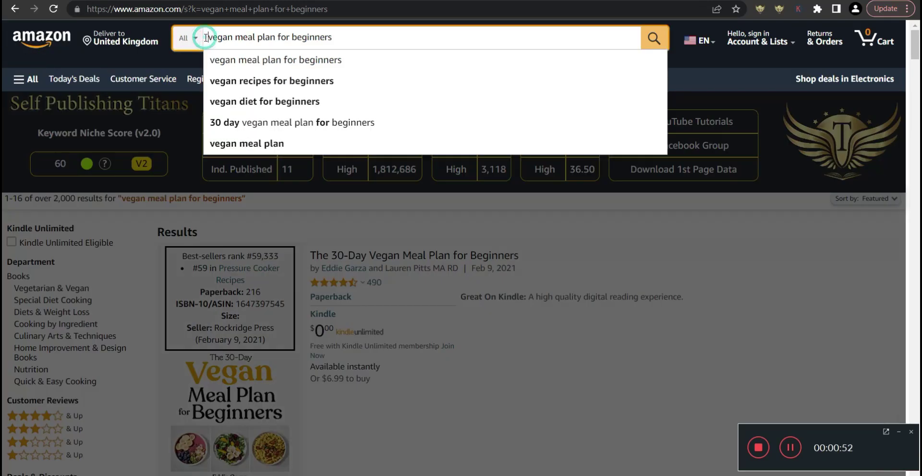
{"action": "left_click_drag", "start_coordinate": [207, 42], "coordinate": [348, 42]}
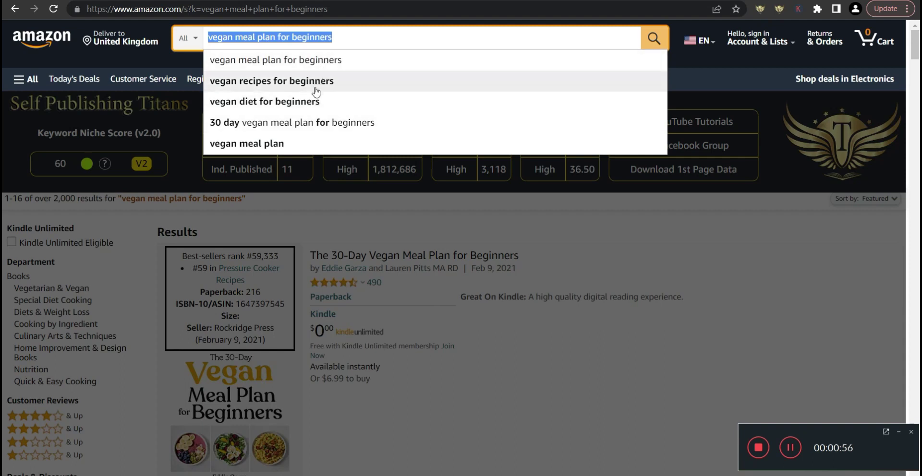
{"action": "left_click", "coordinate": [699, 275]}
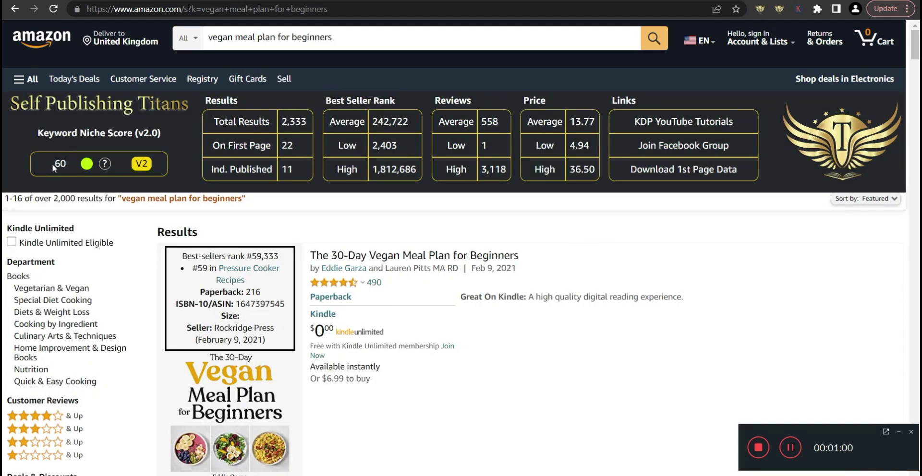
{"action": "double_click", "coordinate": [68, 165]}
{"action": "left_click", "coordinate": [700, 357]}
Step: Scroll the vegan meal plan results, highlighting the Jan 13, 2023 publication date
{"action": "scroll", "coordinate": [645, 325], "scroll_direction": "down", "scroll_amount": 4}
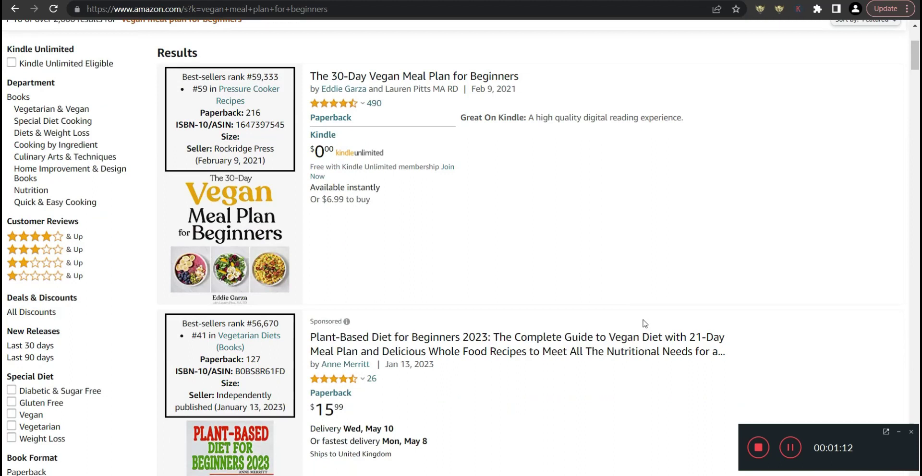
{"action": "scroll", "coordinate": [644, 323], "scroll_direction": "down", "scroll_amount": 1}
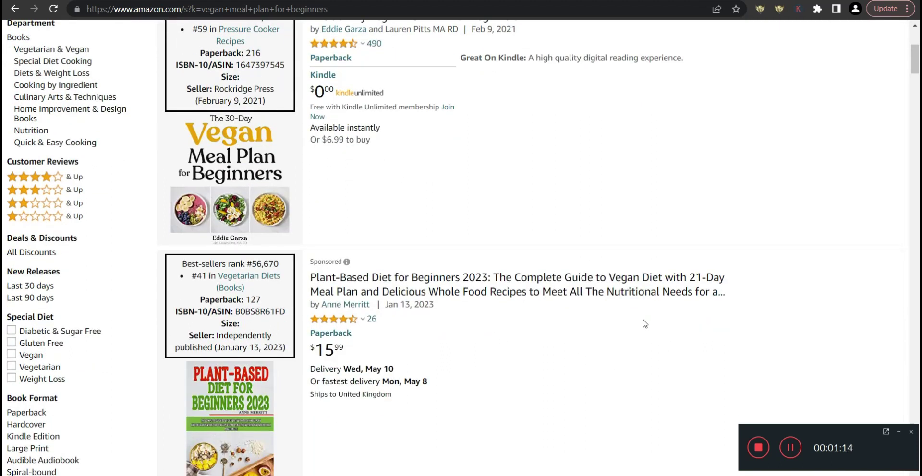
{"action": "scroll", "coordinate": [645, 324], "scroll_direction": "down", "scroll_amount": 3}
{"action": "scroll", "coordinate": [644, 325], "scroll_direction": "up", "scroll_amount": 1}
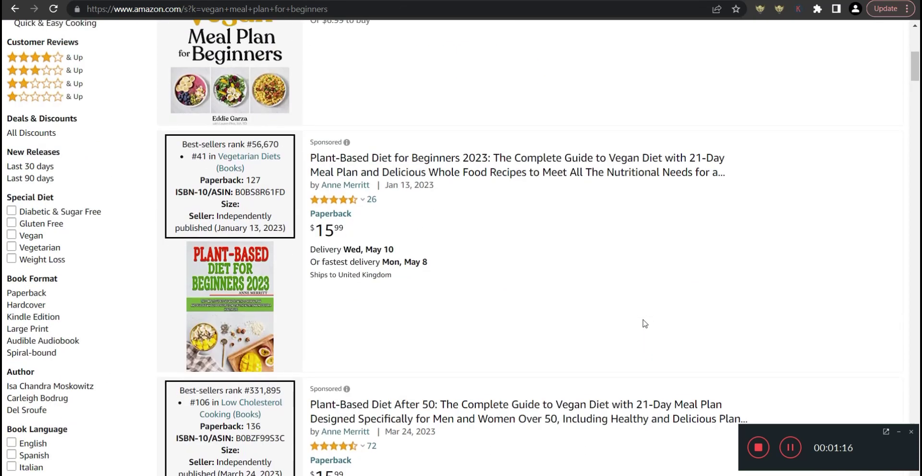
{"action": "left_click_drag", "start_coordinate": [445, 197], "coordinate": [385, 186]}
{"action": "left_click", "coordinate": [471, 221]}
Step: Continue past the Mar 24, 2023 listing to the More Vegetarian and Vegan books carousel
{"action": "scroll", "coordinate": [512, 220], "scroll_direction": "down", "scroll_amount": 3}
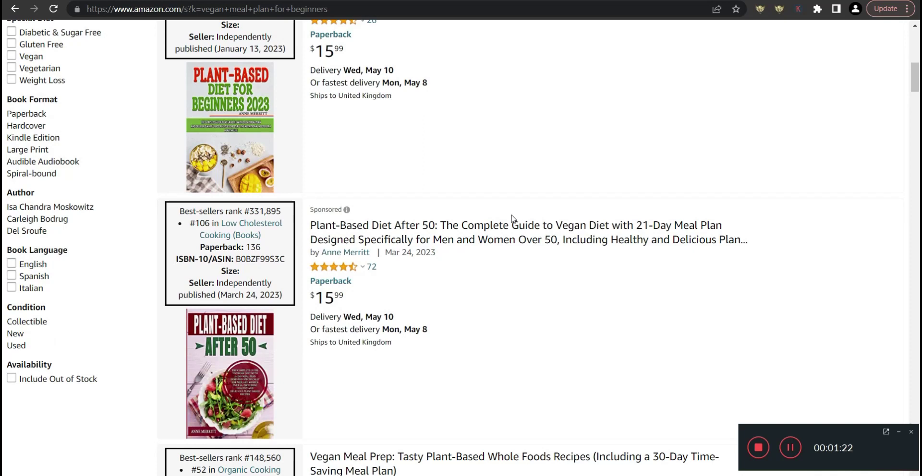
{"action": "left_click_drag", "start_coordinate": [460, 255], "coordinate": [384, 254]}
{"action": "left_click", "coordinate": [803, 260]}
{"action": "scroll", "coordinate": [803, 261], "scroll_direction": "down", "scroll_amount": 4}
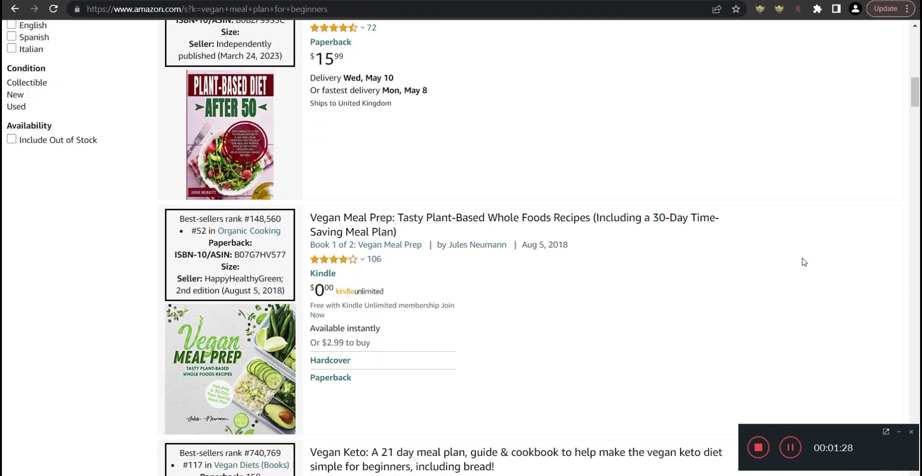
{"action": "scroll", "coordinate": [803, 262], "scroll_direction": "down", "scroll_amount": 4}
{"action": "scroll", "coordinate": [803, 263], "scroll_direction": "down", "scroll_amount": 2}
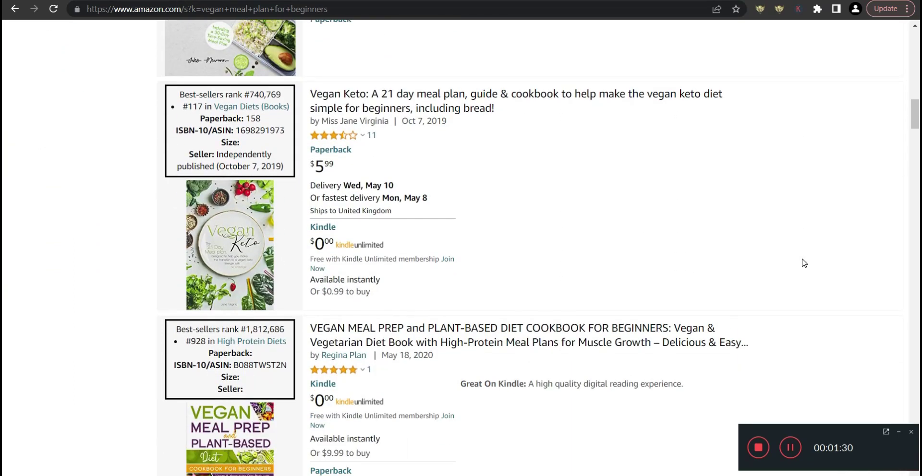
{"action": "scroll", "coordinate": [804, 263], "scroll_direction": "down", "scroll_amount": 6}
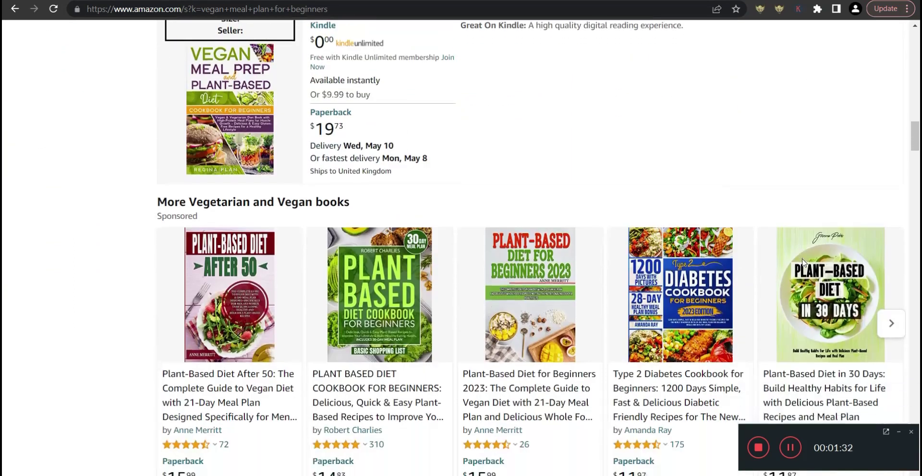